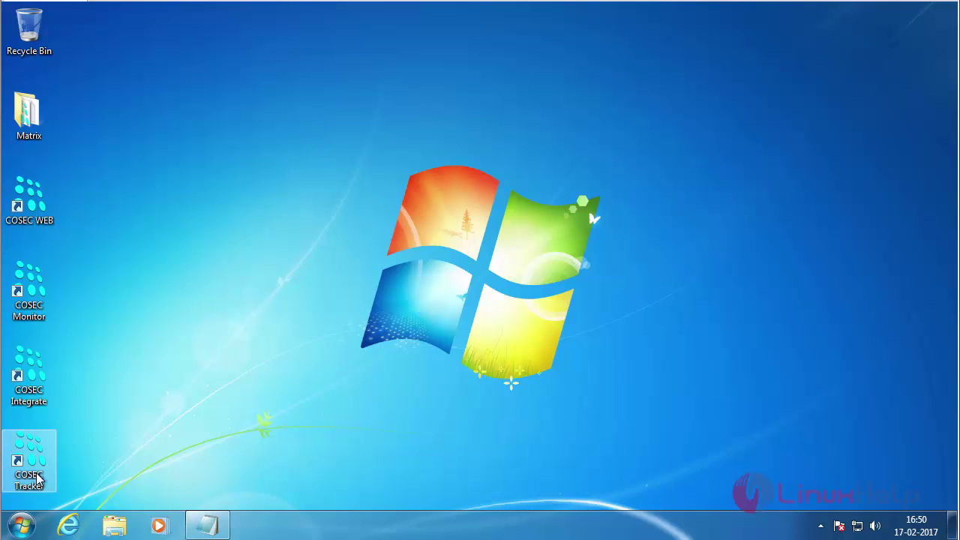
Step: Launch COSEC Tracker and open its database connection settings
double_click(38, 477)
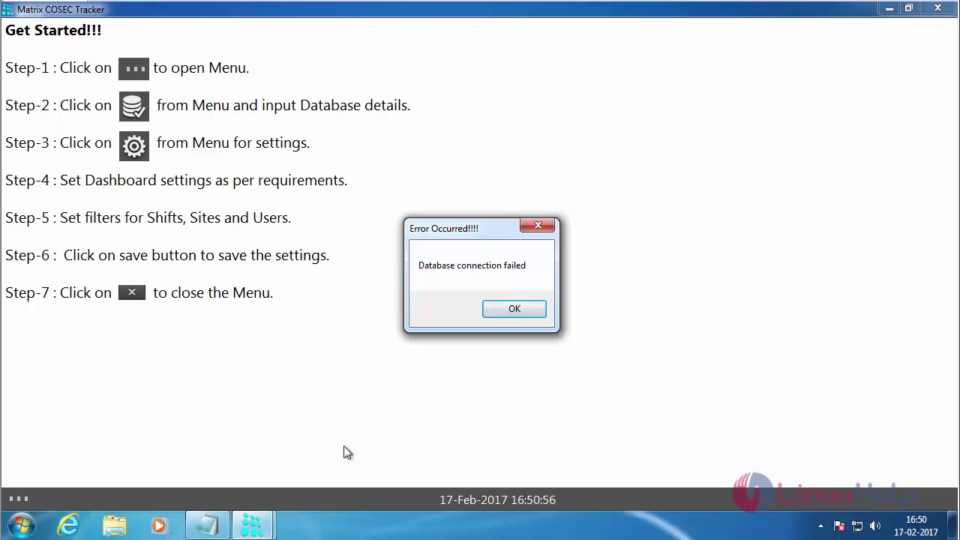
left_click(514, 310)
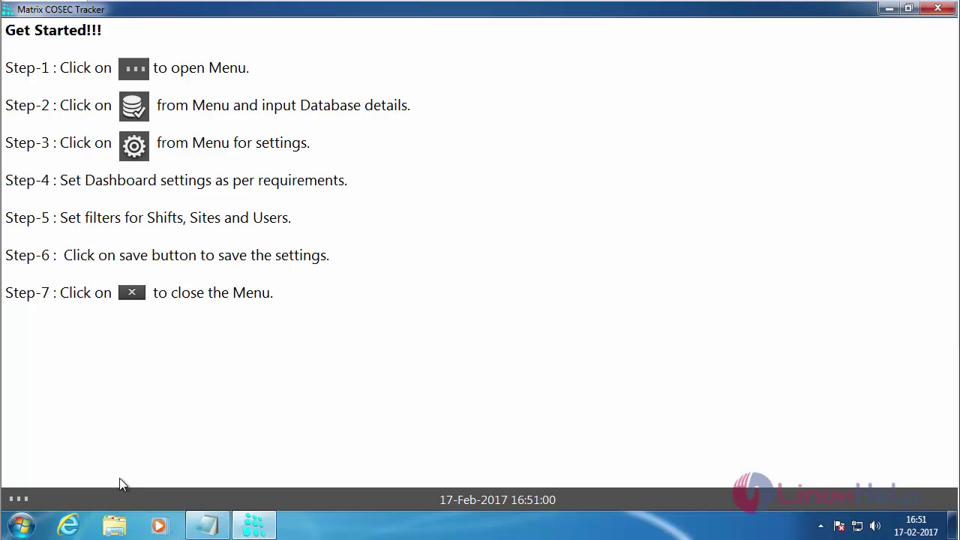
left_click(19, 500)
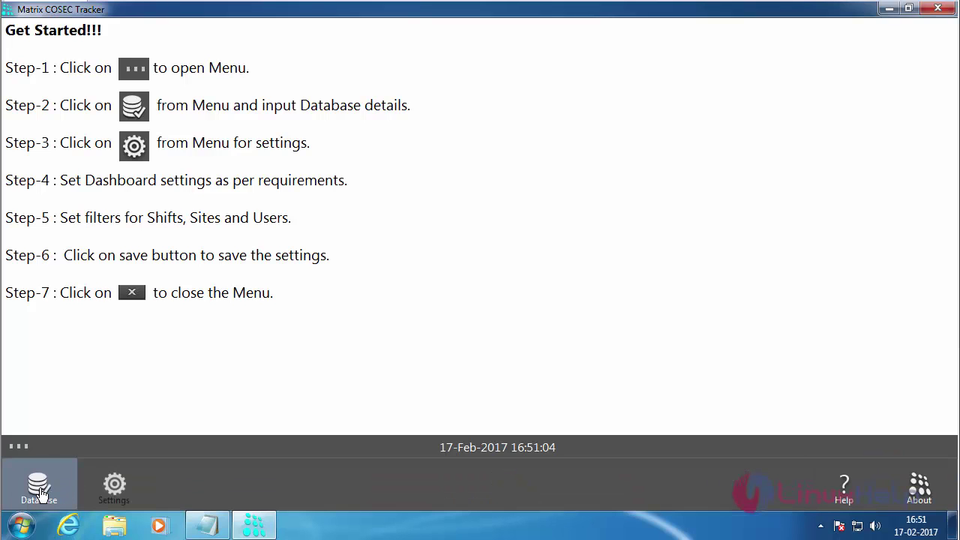
left_click(39, 489)
Step: Enter (local)\SQLExpress as the server for the MS SQL connection
left_click(165, 241)
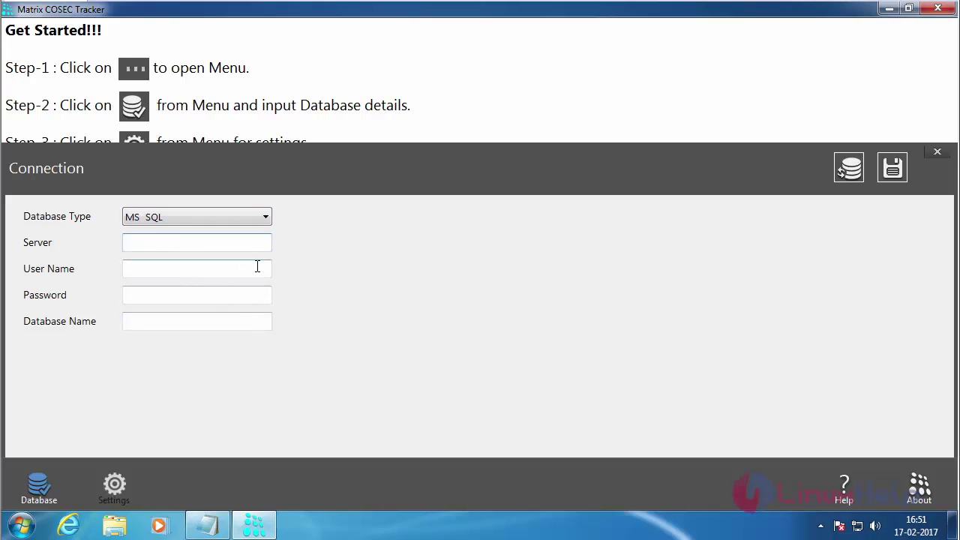
type("(")
type("loca")
type("l)\\\\")
type("SQLExpress")
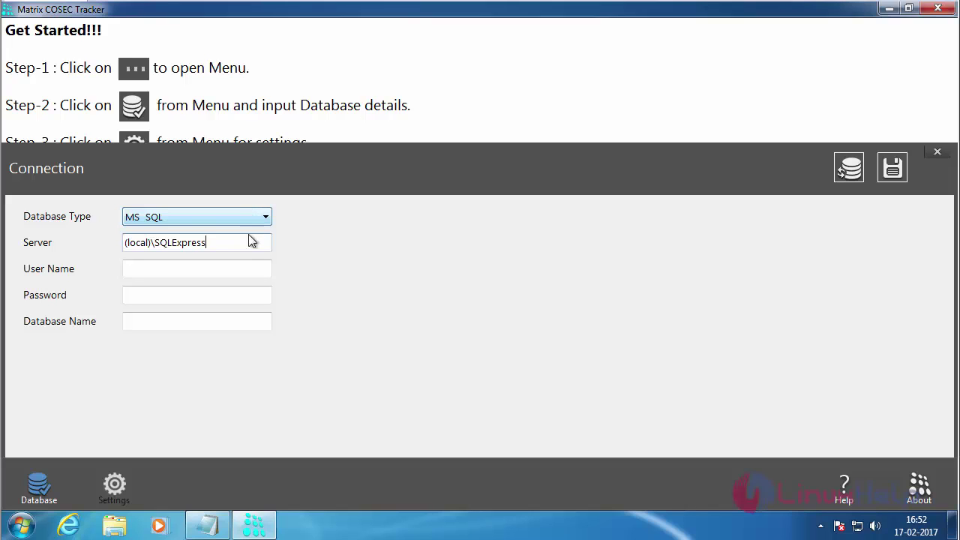
Step: Fill in the user name sa, the database password and the database name COSEC
left_click(243, 265)
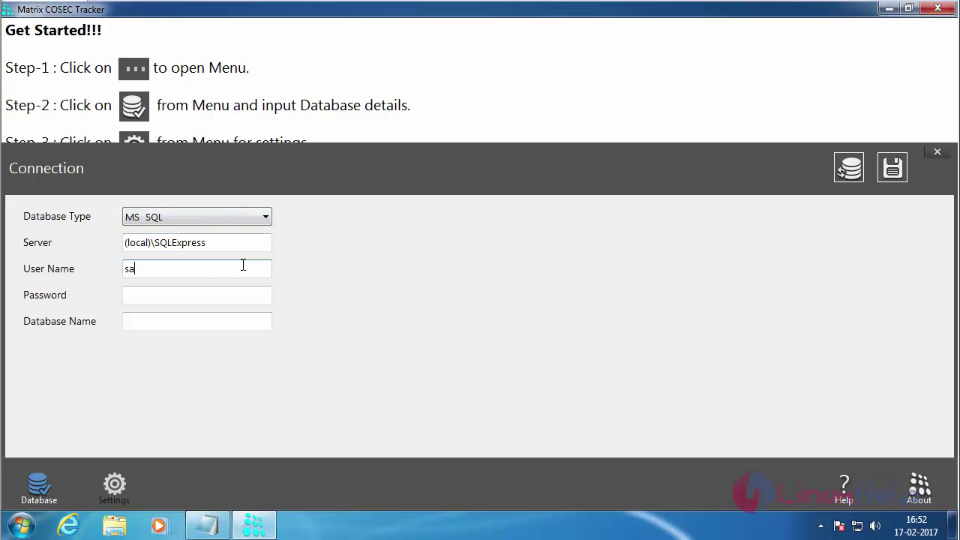
type("sa")
left_click(214, 292)
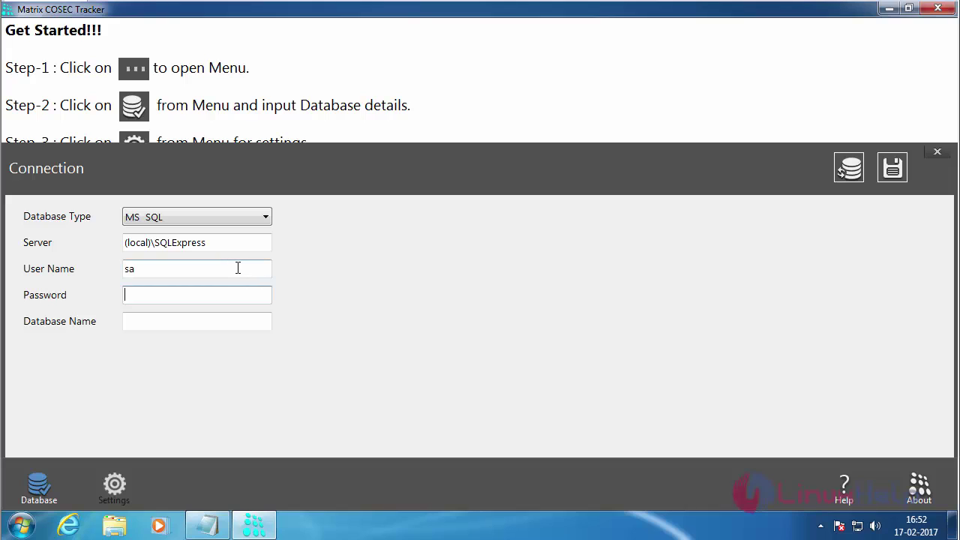
type("••••••••")
left_click(142, 321)
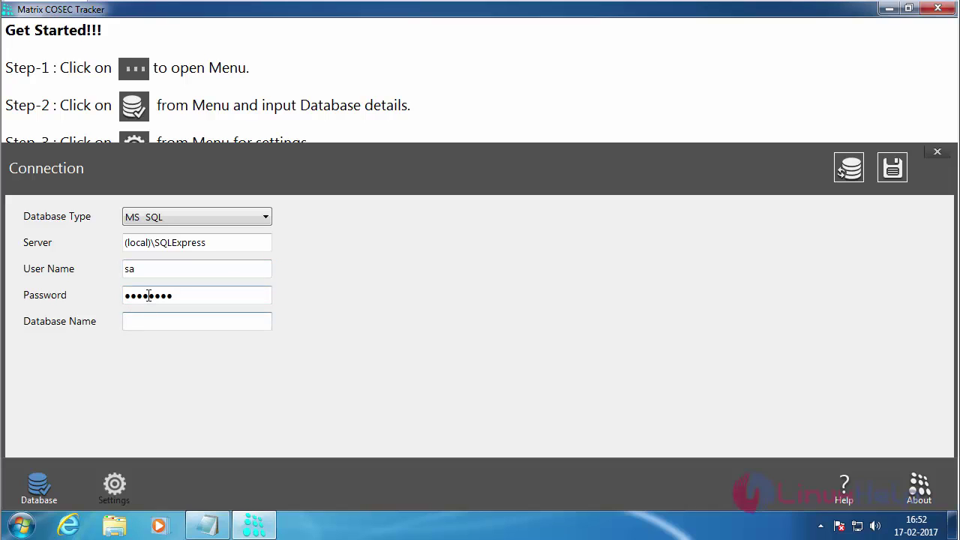
type("COSEC")
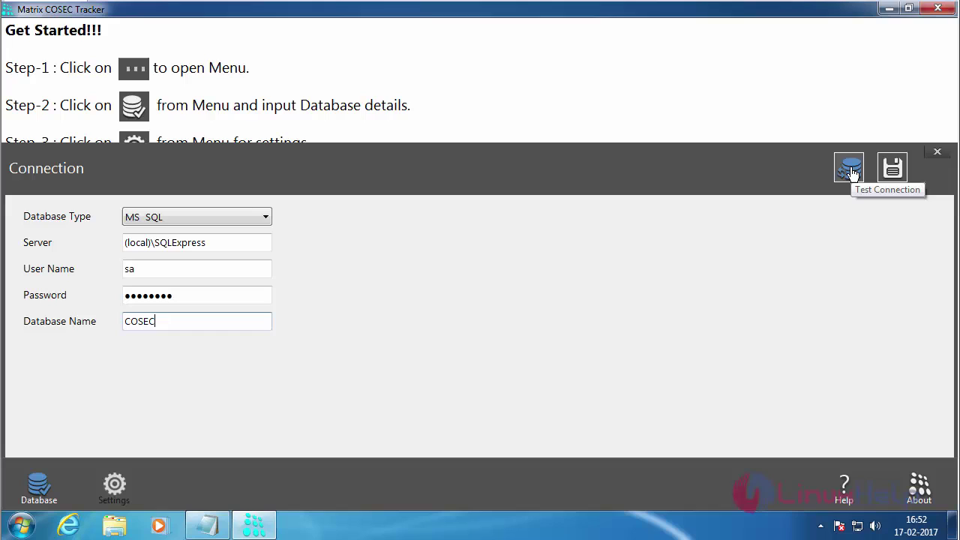
Step: Test and save the database connection, then close COSEC Tracker
left_click(850, 171)
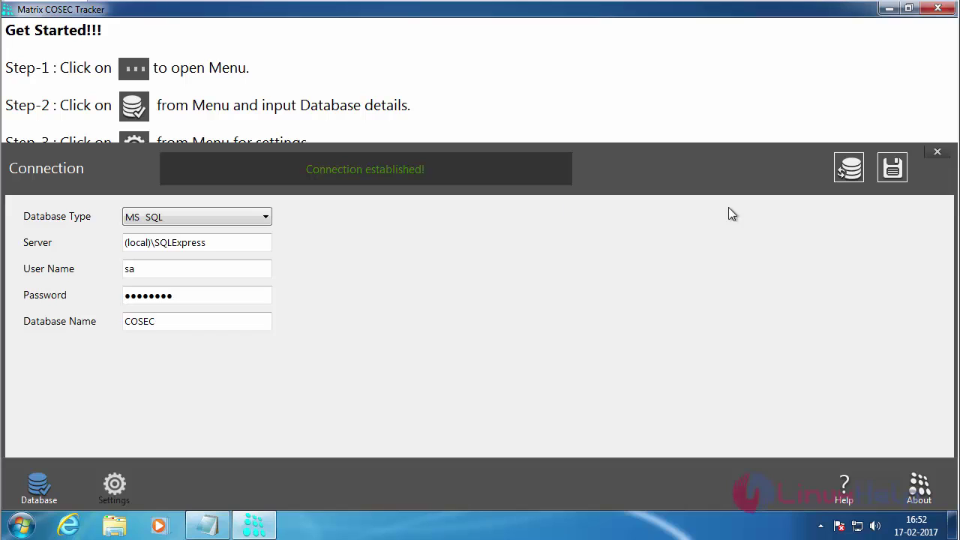
left_click(893, 171)
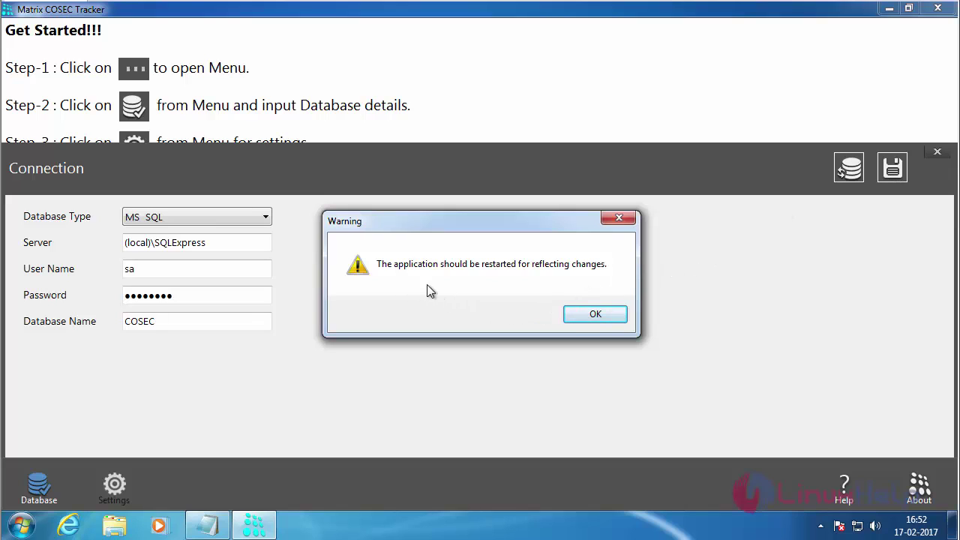
left_click(593, 316)
left_click(937, 10)
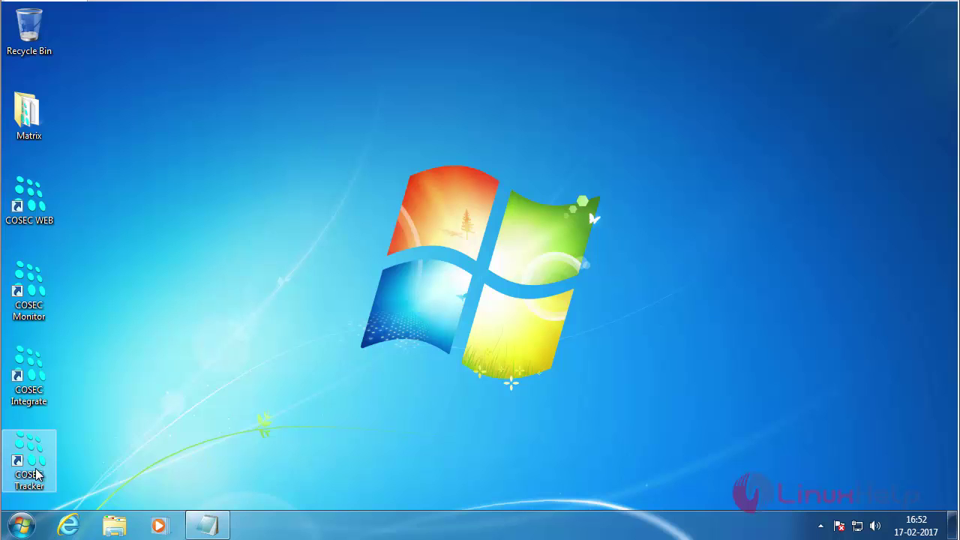
Step: Reopen COSEC Tracker to examine the General Shift details in Shift View, and close the program
double_click(38, 474)
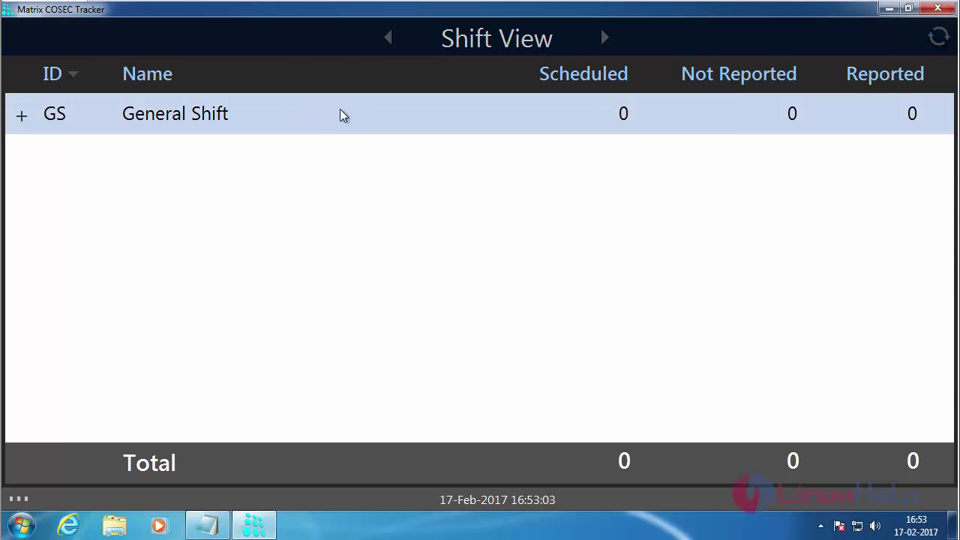
left_click(23, 120)
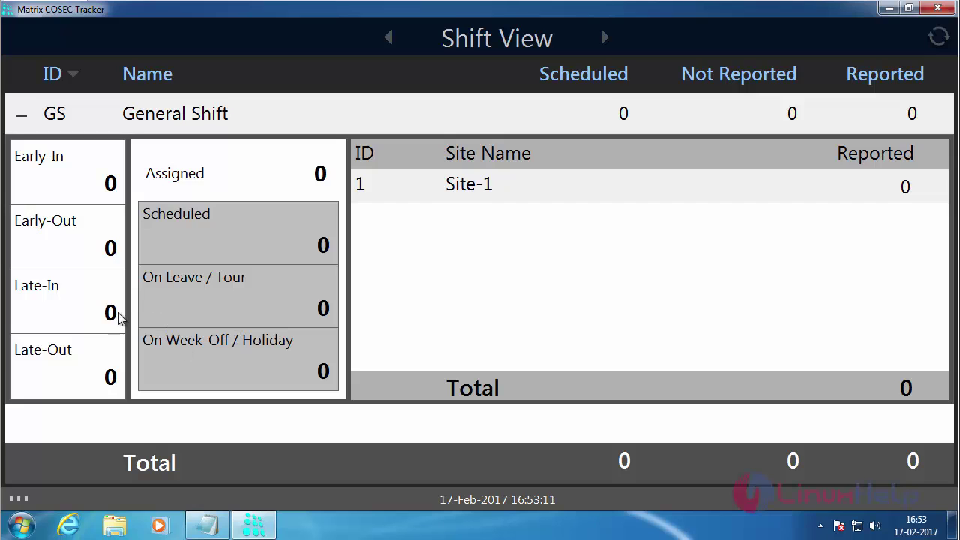
key("alt+F4")
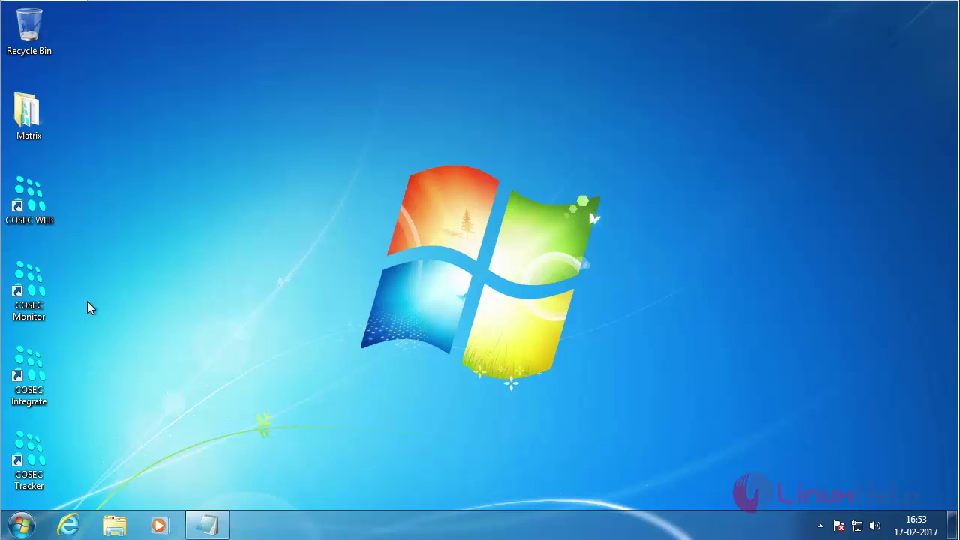
Step: Try to start COSEC Monitor and decline starting the monitor service
double_click(41, 300)
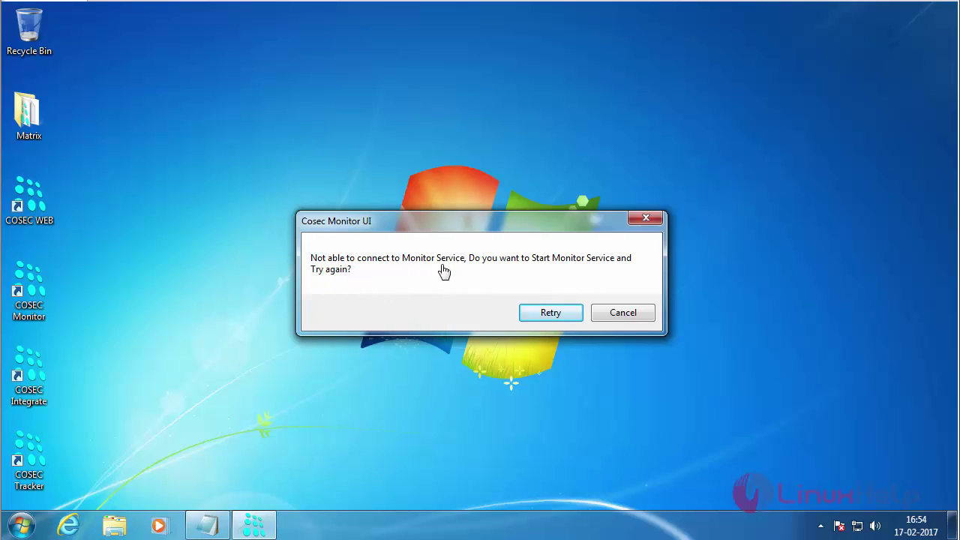
left_click(635, 315)
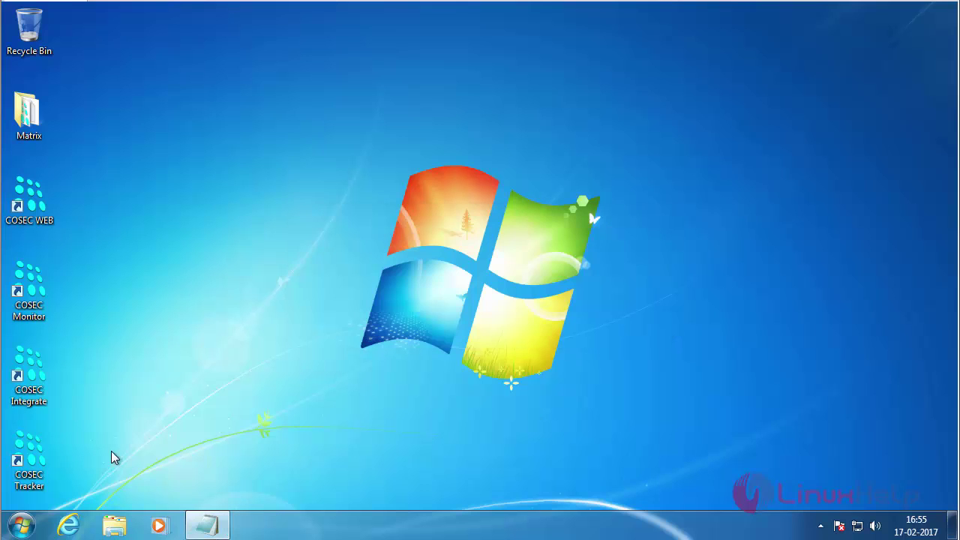
Step: Switch to Windows Explorer and show the security properties of the C:\inetpub\wwwroot folder
left_click(116, 527)
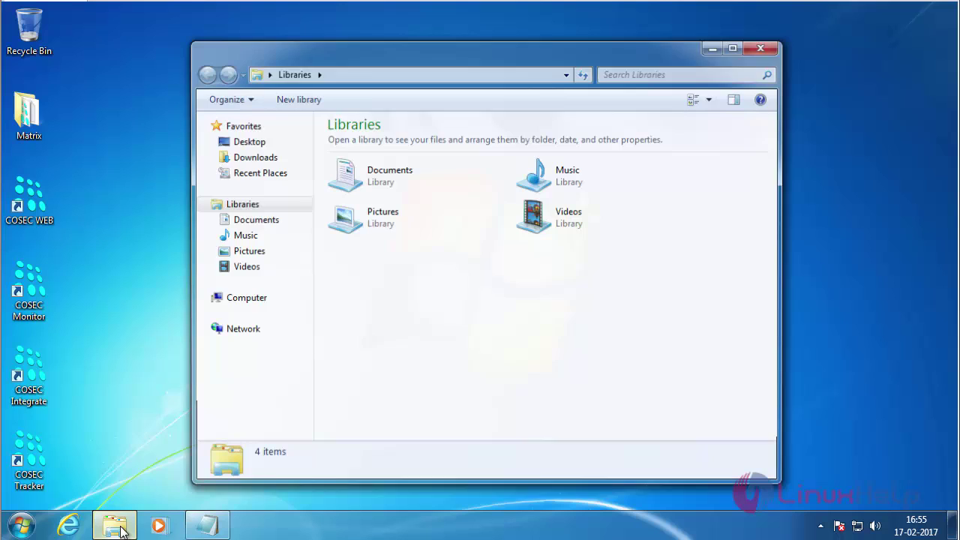
left_click(240, 298)
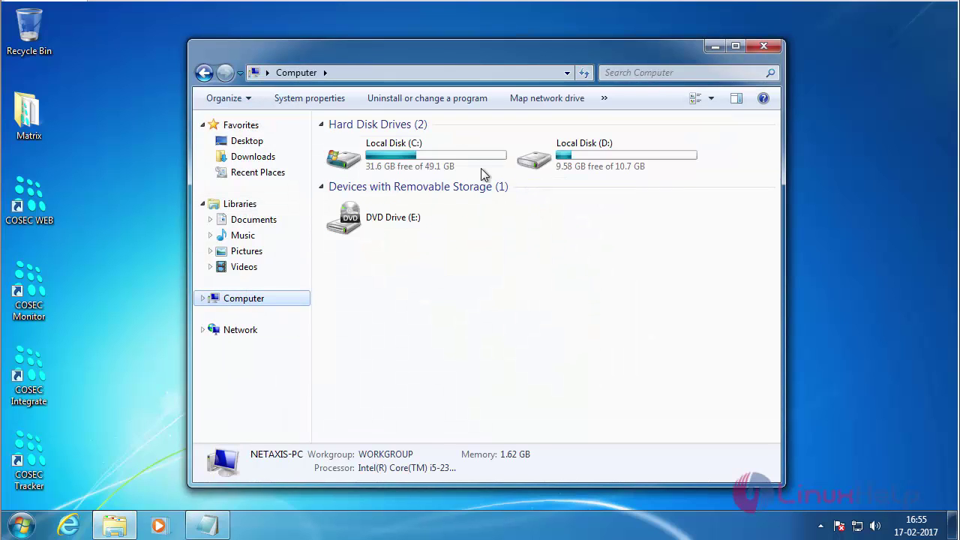
double_click(402, 164)
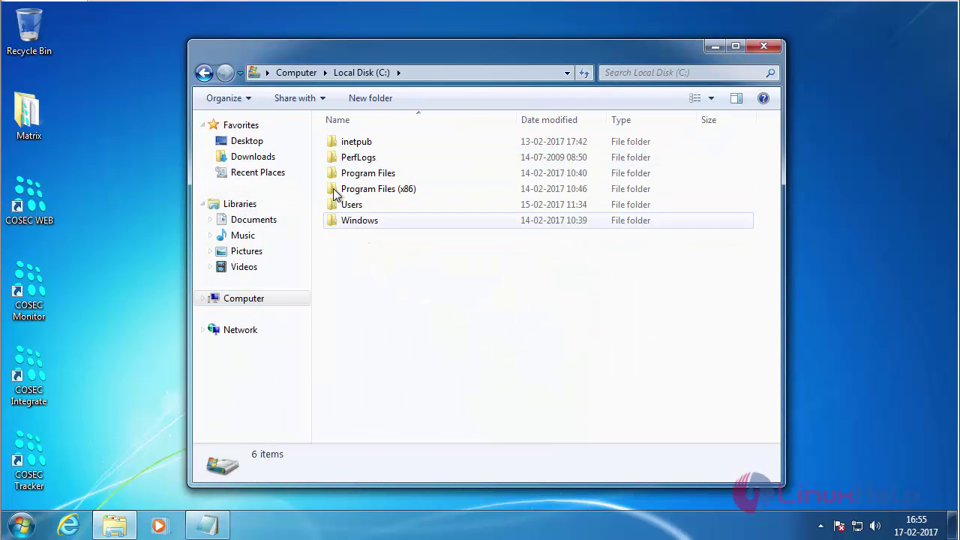
double_click(387, 143)
left_click(352, 237)
right_click(352, 237)
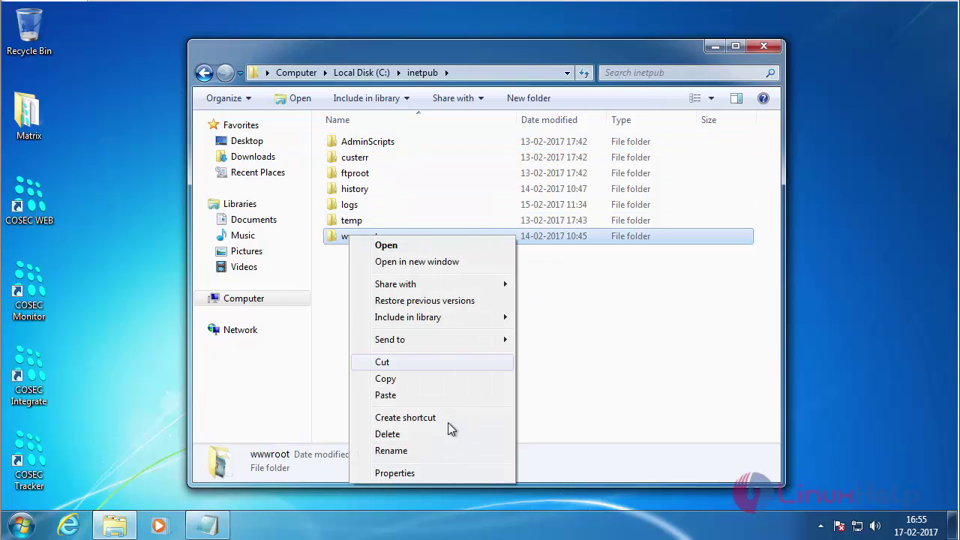
left_click(422, 475)
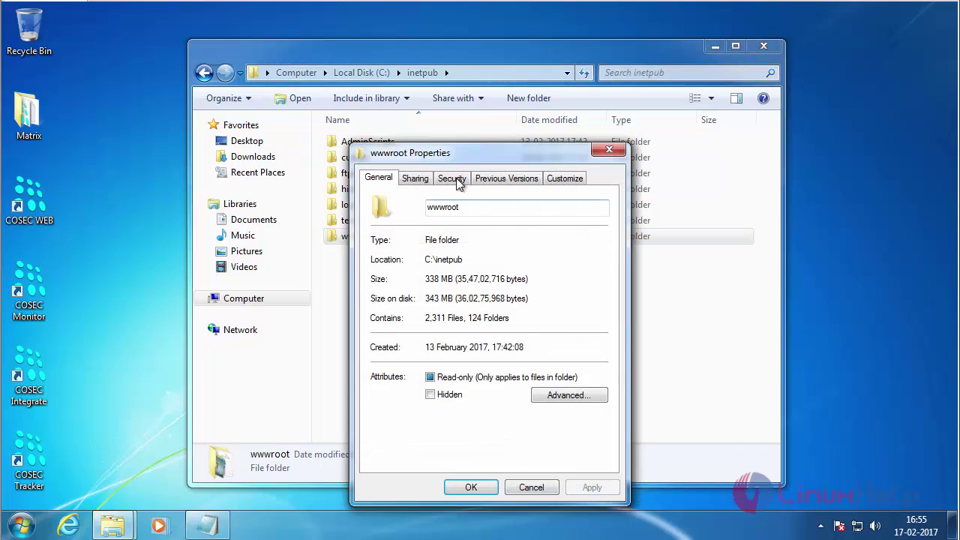
left_click(452, 178)
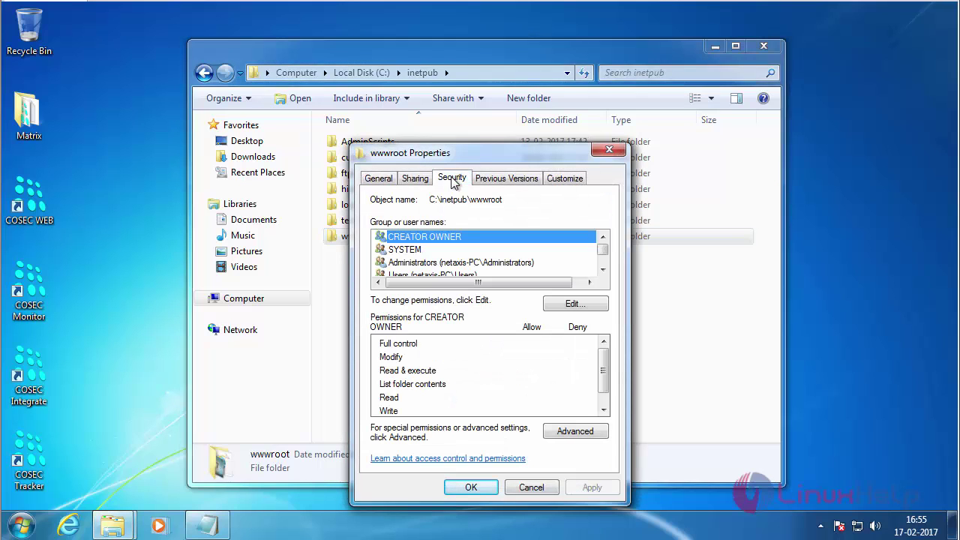
Step: Allow CREATOR OWNER full control of the wwwroot folder, apply the permissions and close the folder's dialogs
left_click(601, 306)
left_click(480, 261)
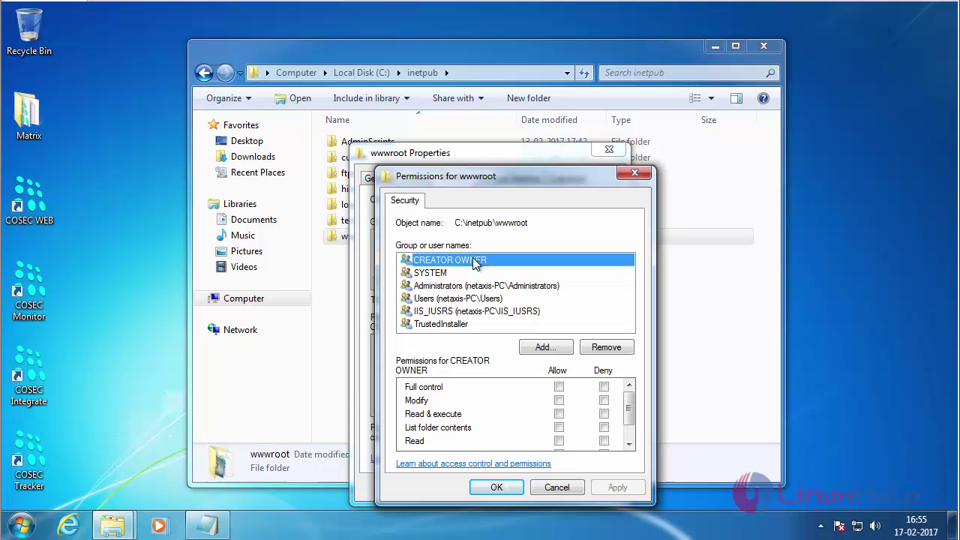
left_click(559, 387)
left_click(613, 487)
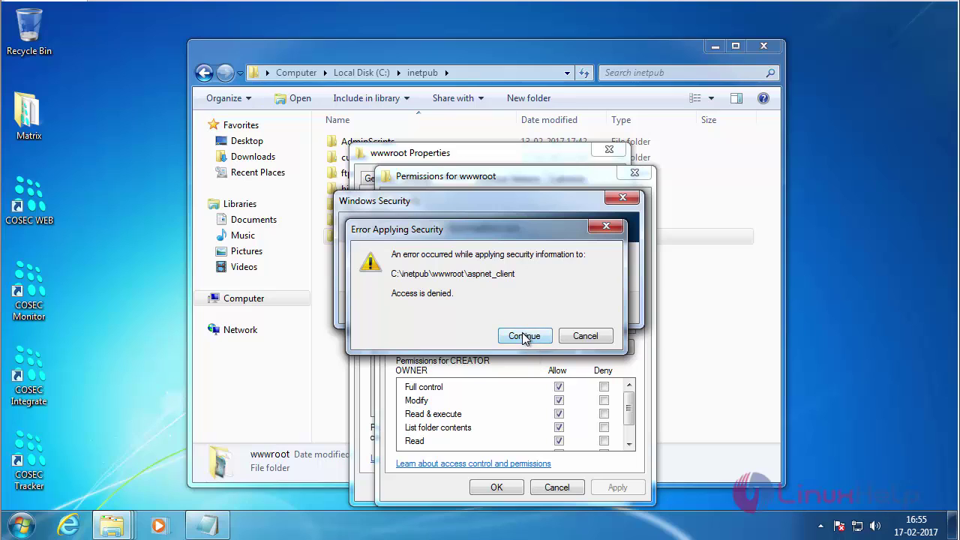
left_click(524, 337)
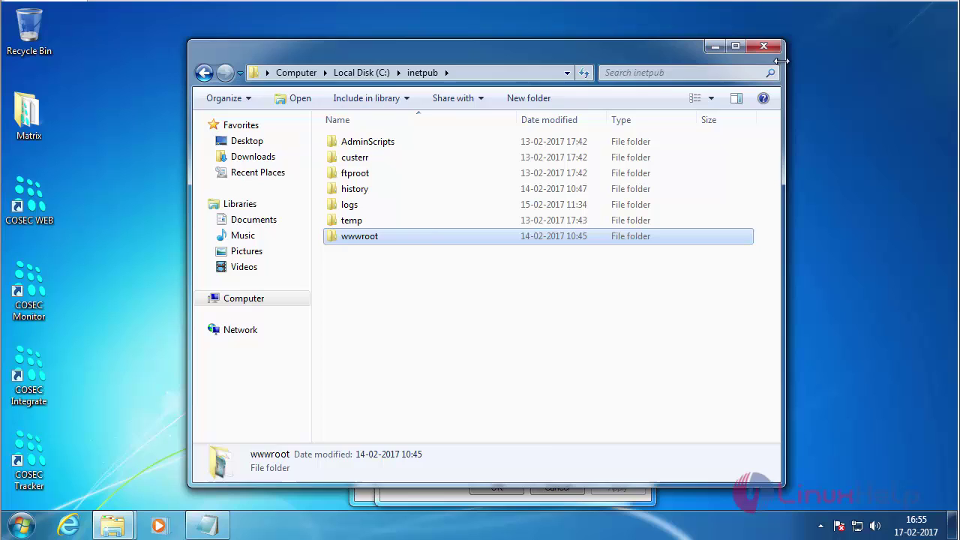
left_click(715, 47)
left_click(634, 173)
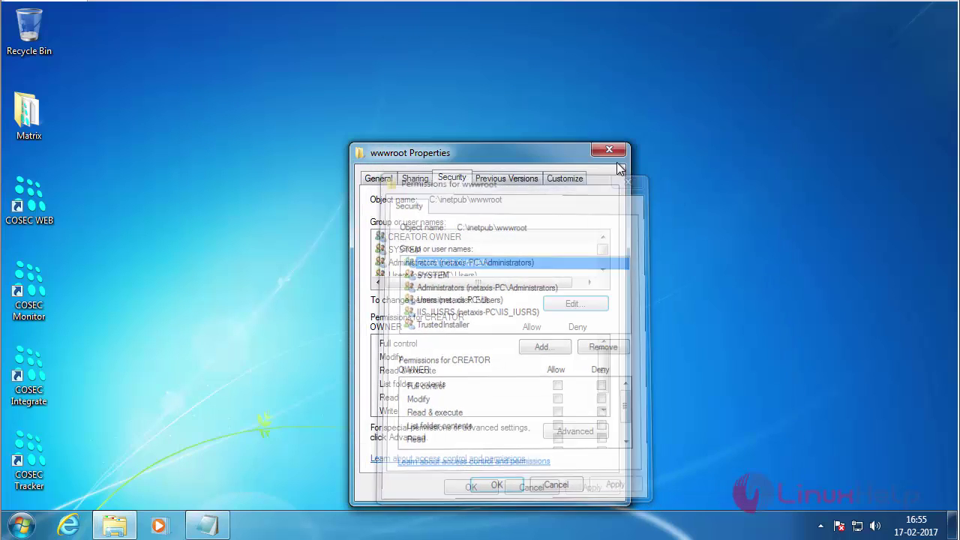
left_click(608, 150)
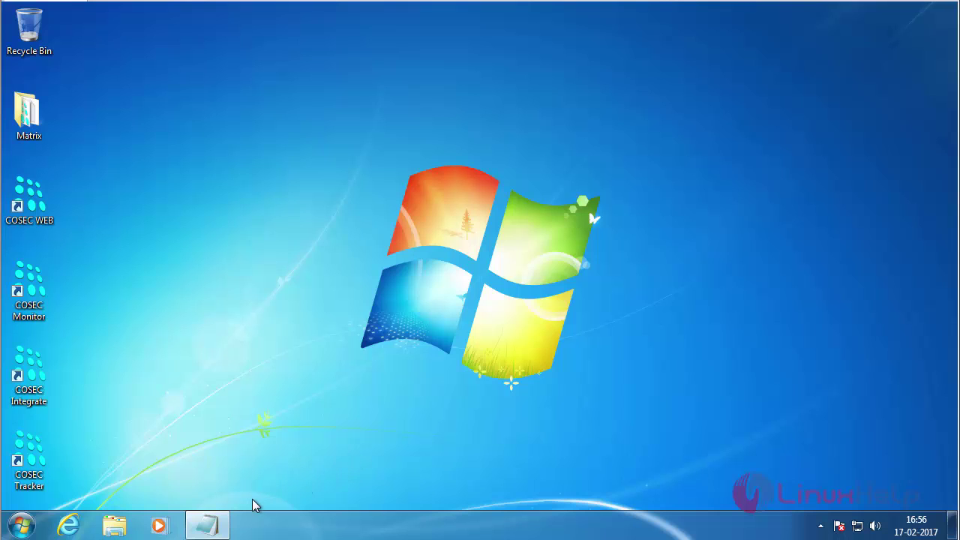
Step: Restart the Windows computer
left_click(21, 524)
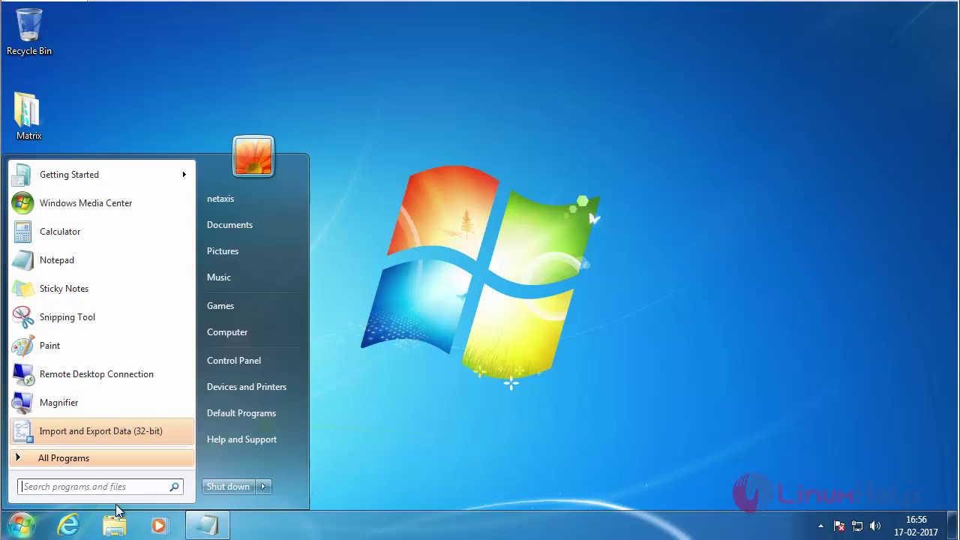
left_click(264, 486)
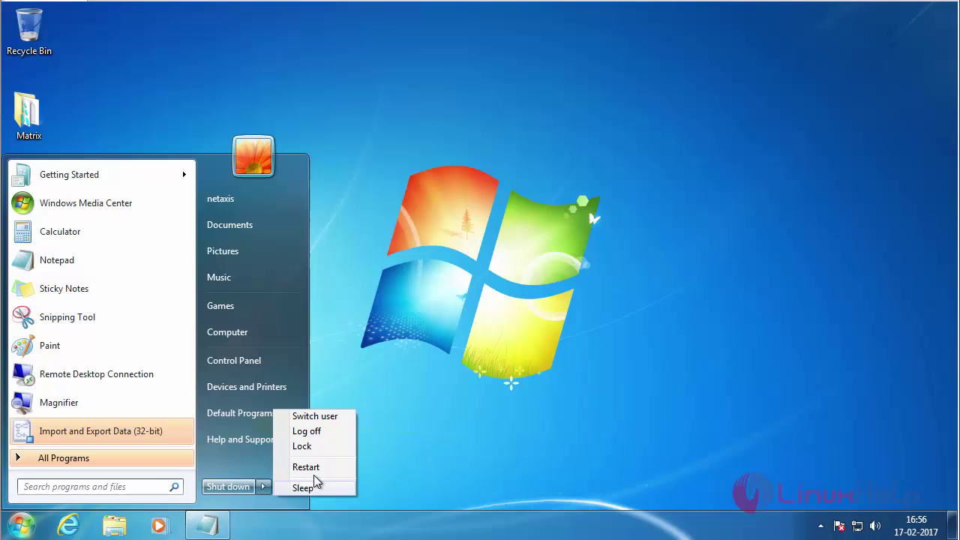
left_click(316, 472)
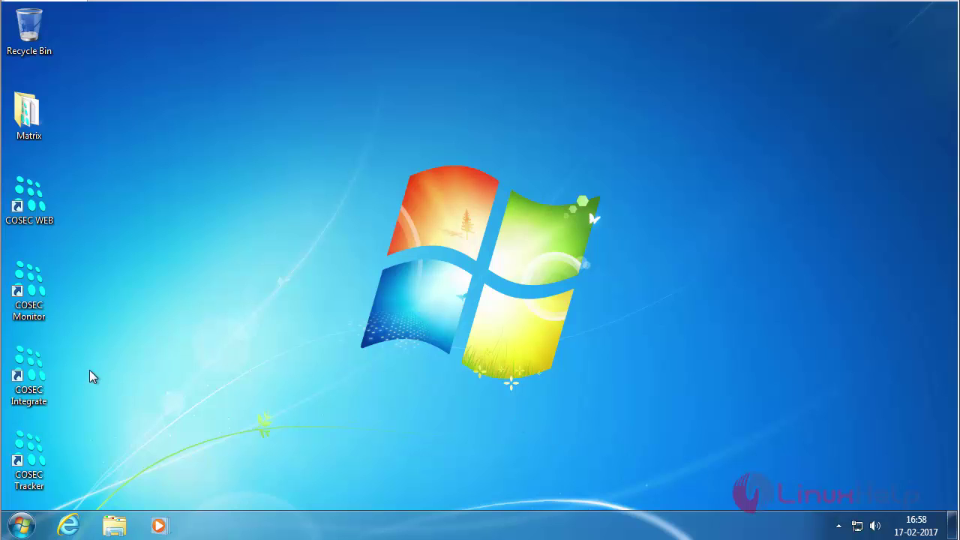
Step: Launch COSEC Monitor and log in with the login ID sa and the account password
left_click(31, 294)
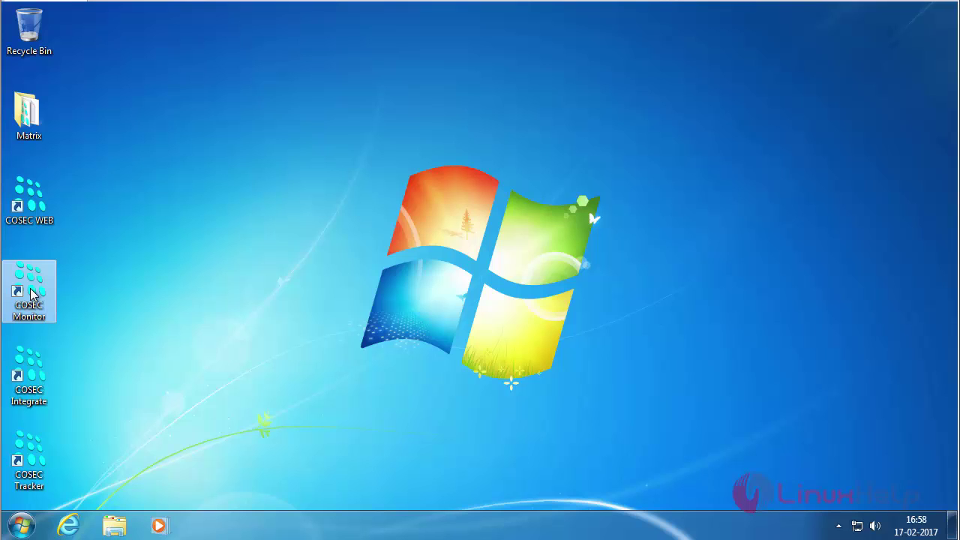
double_click(31, 294)
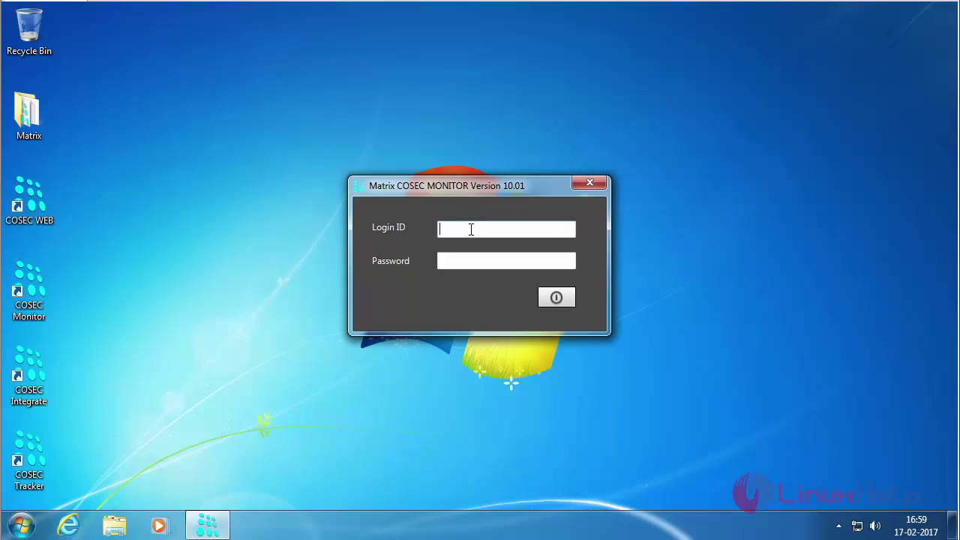
type("sa")
key("Tab")
type("***")
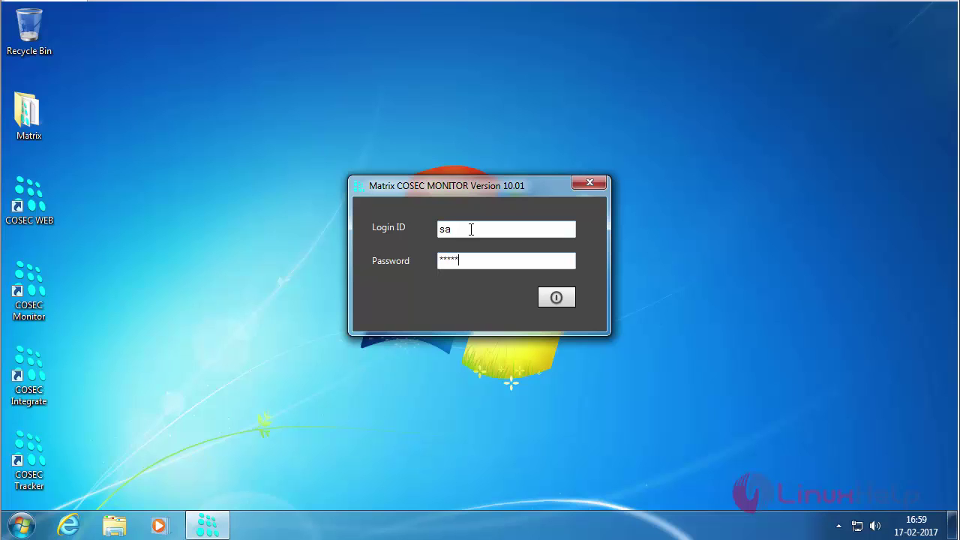
left_click(555, 295)
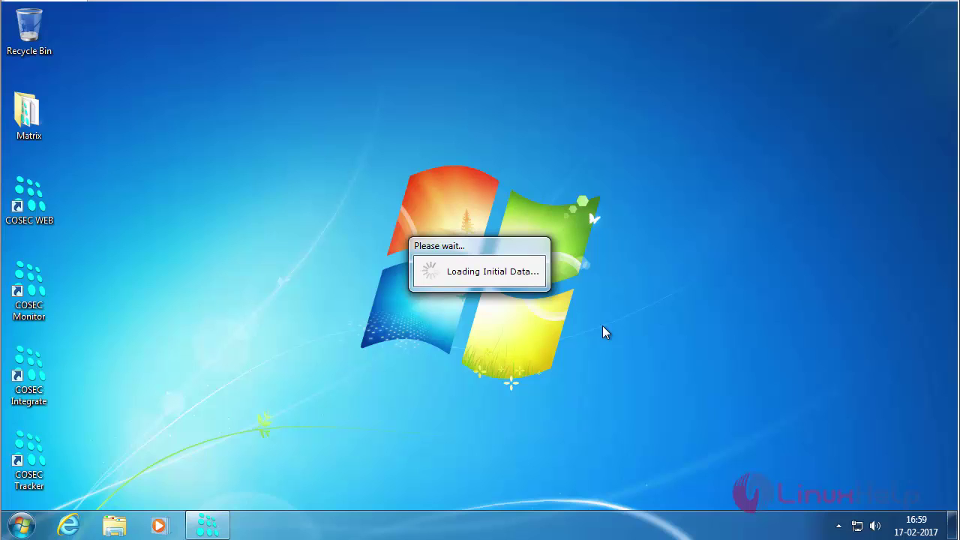